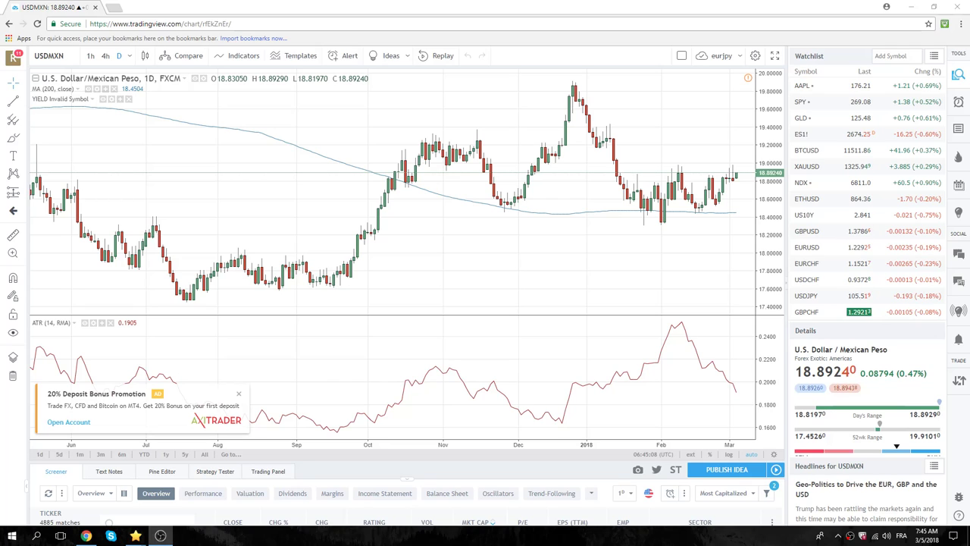
Close the AxiTrader ad banner in the lower-left of the USDMXN chart.
{"action": "left_click", "coordinate": [238, 394]}
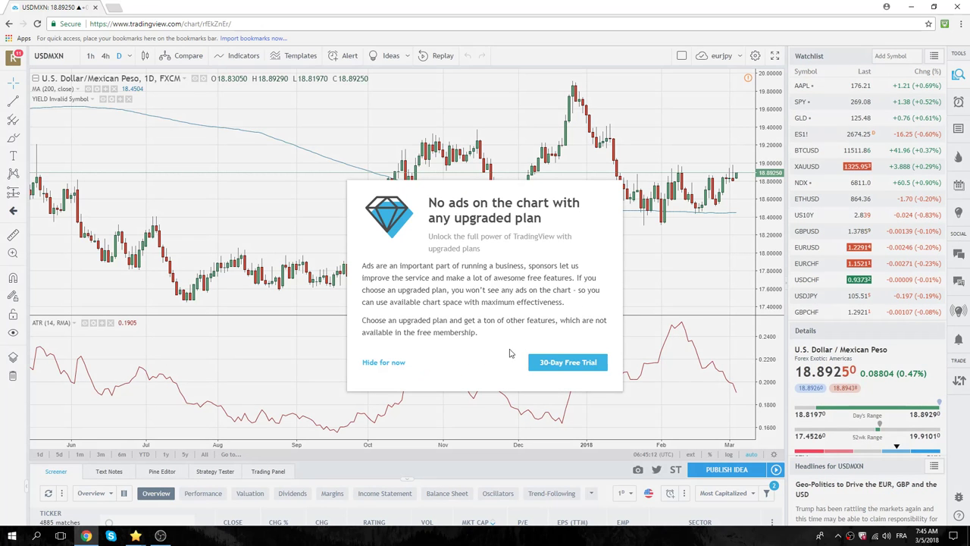
Hide the ad-free upgrade offer and load EURJPY from the watchlist.
{"action": "left_click", "coordinate": [398, 363]}
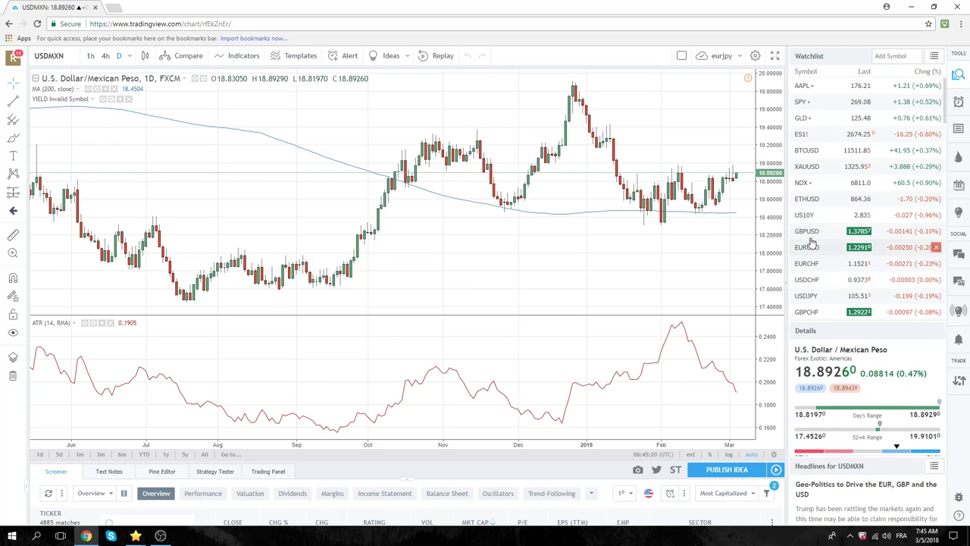
{"action": "scroll", "coordinate": [812, 243], "scroll_direction": "down", "scroll_amount": 1}
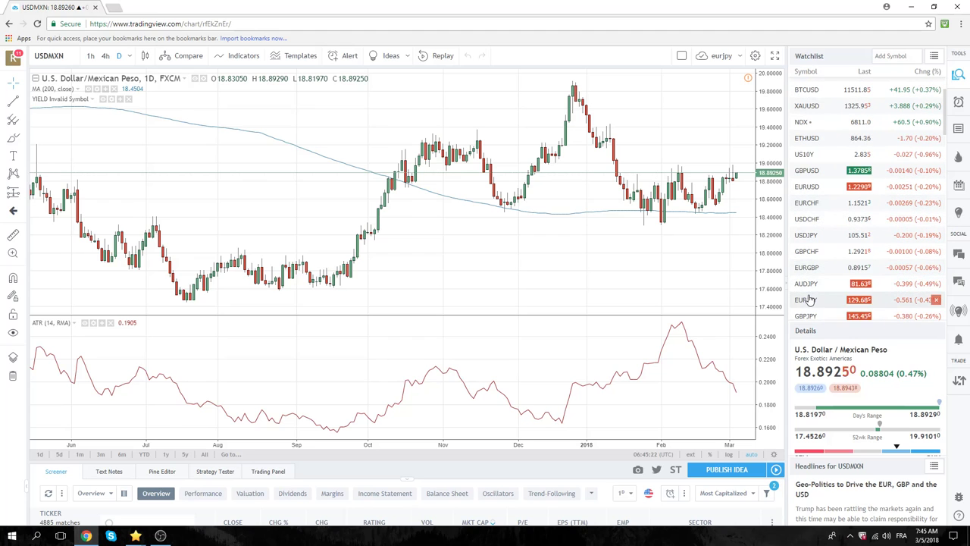
{"action": "left_click", "coordinate": [808, 299]}
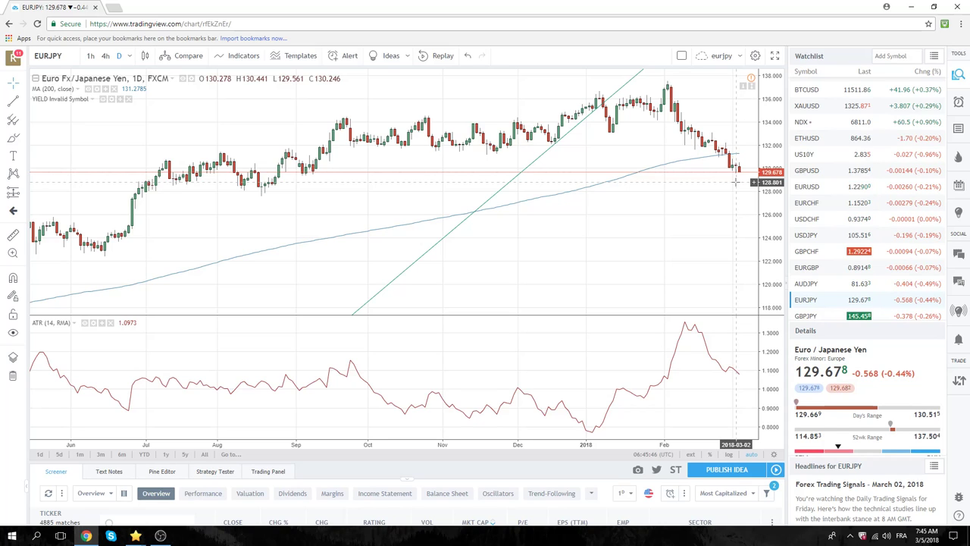
Pick EURUSD in the watchlist to load its daily chart.
{"action": "left_click", "coordinate": [806, 186]}
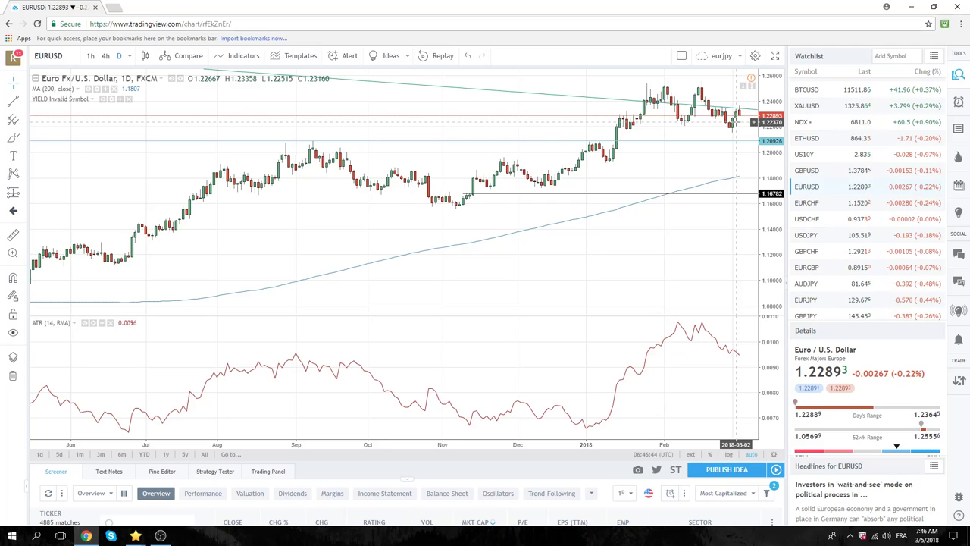
{"action": "scroll", "coordinate": [813, 151], "scroll_direction": "up", "scroll_amount": 2}
Load the ES1! S&P 500 E-mini futures daily chart from the watchlist.
{"action": "left_click", "coordinate": [805, 135]}
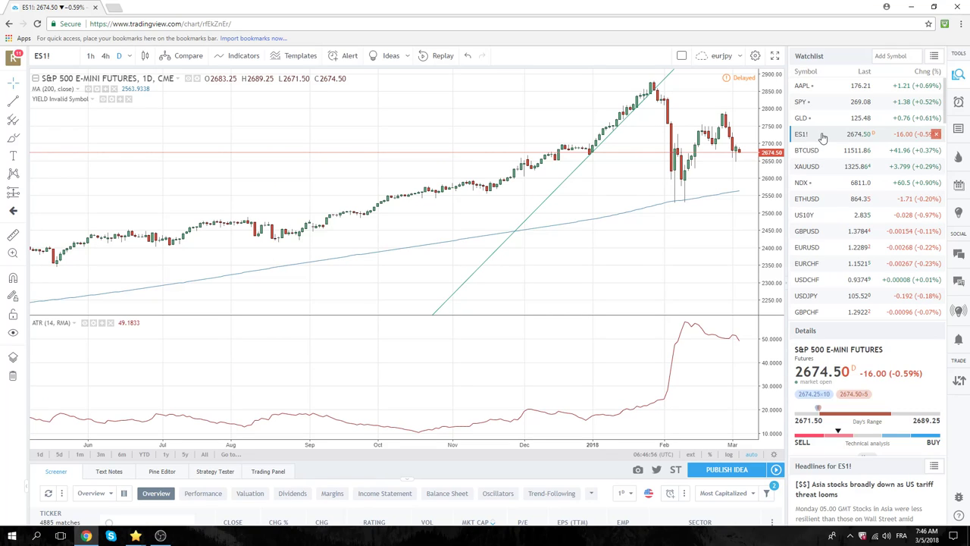
{"action": "scroll", "coordinate": [823, 137], "scroll_direction": "down", "scroll_amount": 1}
{"action": "scroll", "coordinate": [823, 137], "scroll_direction": "down", "scroll_amount": 1}
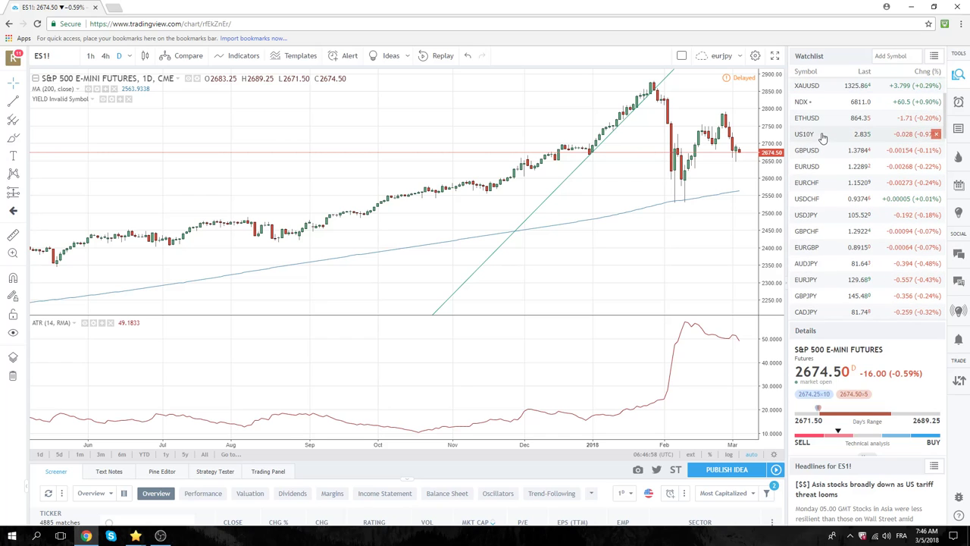
{"action": "scroll", "coordinate": [823, 137], "scroll_direction": "down", "scroll_amount": 2}
{"action": "scroll", "coordinate": [823, 137], "scroll_direction": "up", "scroll_amount": 2}
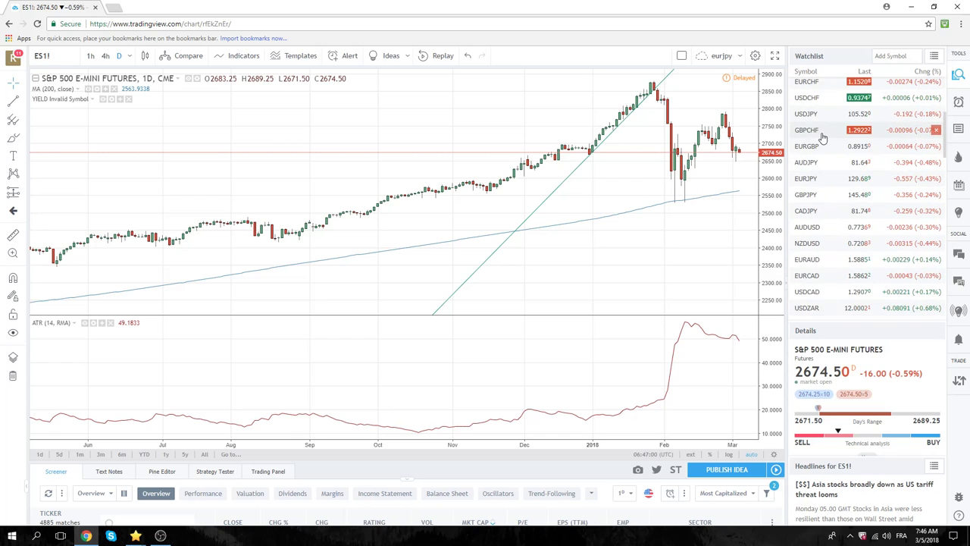
{"action": "scroll", "coordinate": [830, 155], "scroll_direction": "up", "scroll_amount": 1}
{"action": "scroll", "coordinate": [836, 175], "scroll_direction": "up", "scroll_amount": 1}
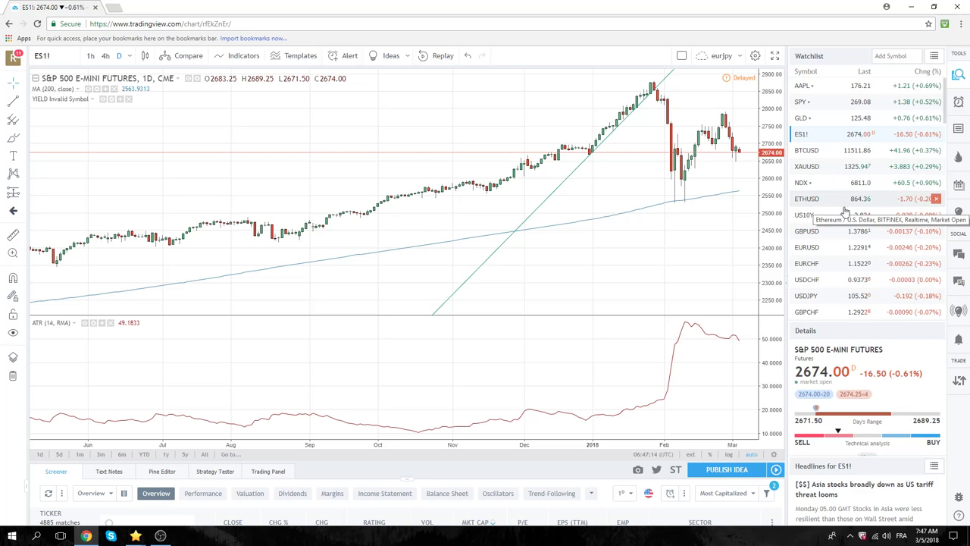
Switch the chart to BTCUSD, then to ETHUSD.
{"action": "left_click", "coordinate": [809, 151]}
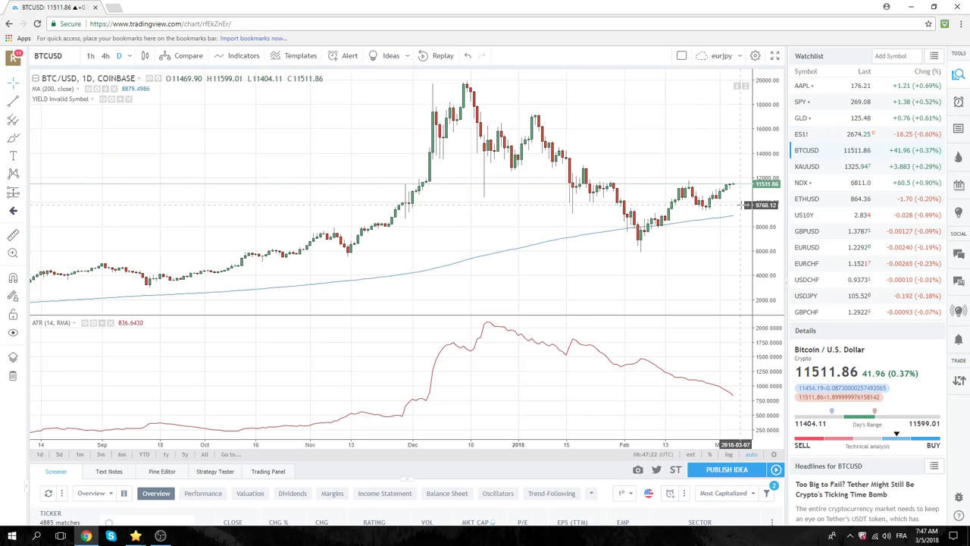
{"action": "left_click", "coordinate": [817, 202]}
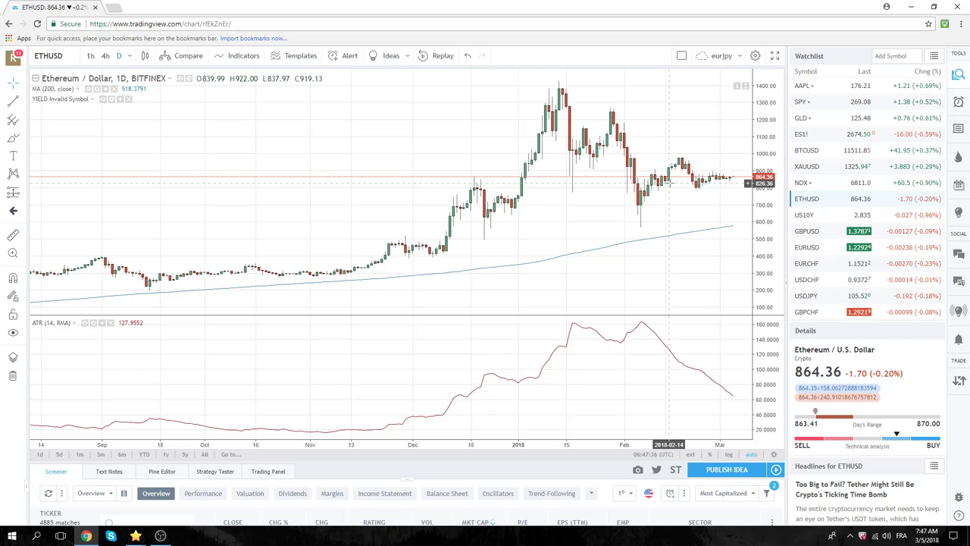
{"action": "scroll", "coordinate": [831, 212], "scroll_direction": "down", "scroll_amount": 1}
{"action": "scroll", "coordinate": [830, 213], "scroll_direction": "down", "scroll_amount": 1}
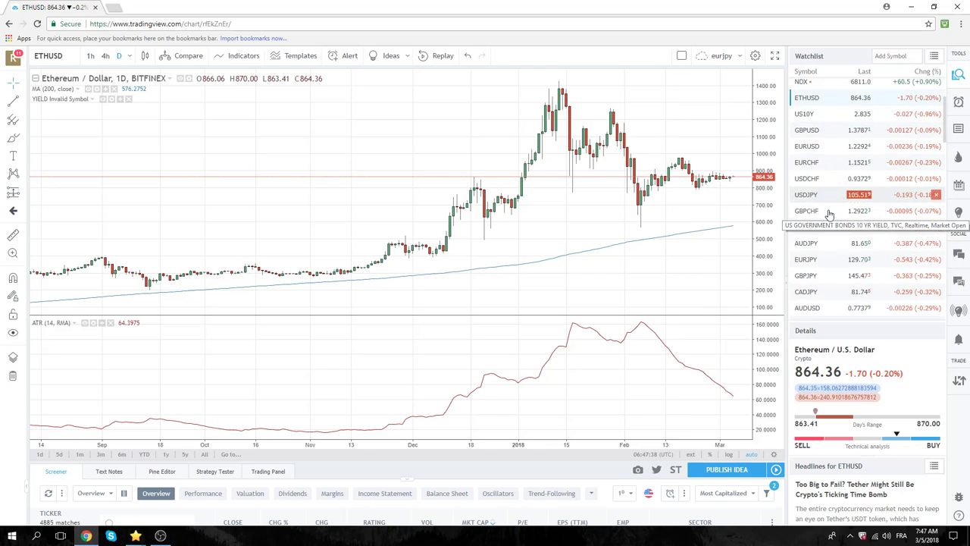
{"action": "scroll", "coordinate": [829, 216], "scroll_direction": "down", "scroll_amount": 1}
{"action": "scroll", "coordinate": [828, 221], "scroll_direction": "down", "scroll_amount": 1}
{"action": "scroll", "coordinate": [827, 225], "scroll_direction": "down", "scroll_amount": 1}
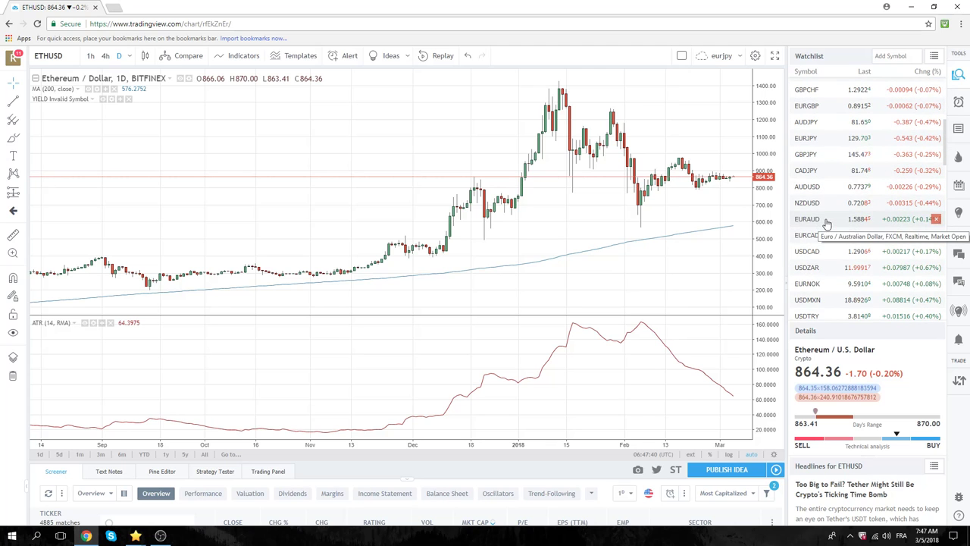
Switch the chart to USDCAD, then to USDMXN, from the watchlist.
{"action": "left_click", "coordinate": [816, 254]}
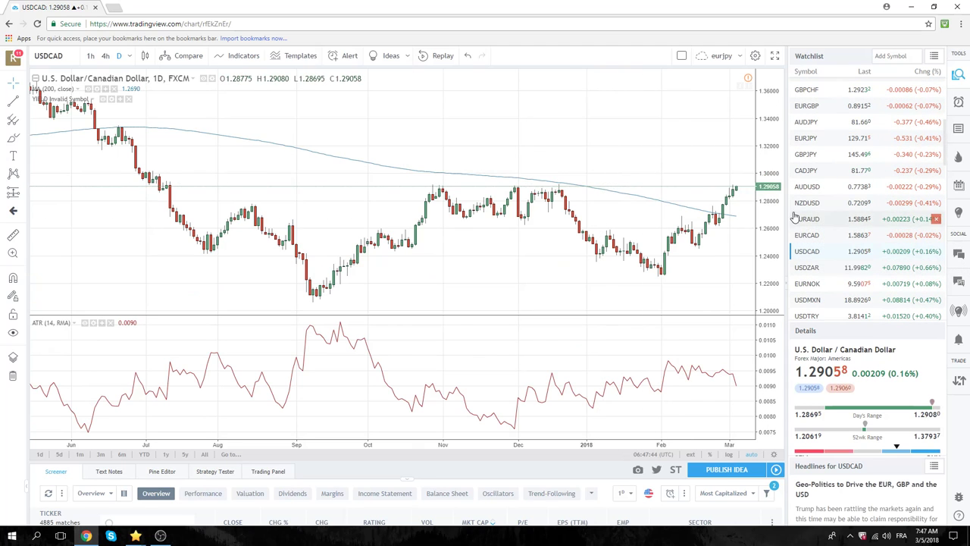
{"action": "left_click", "coordinate": [822, 301]}
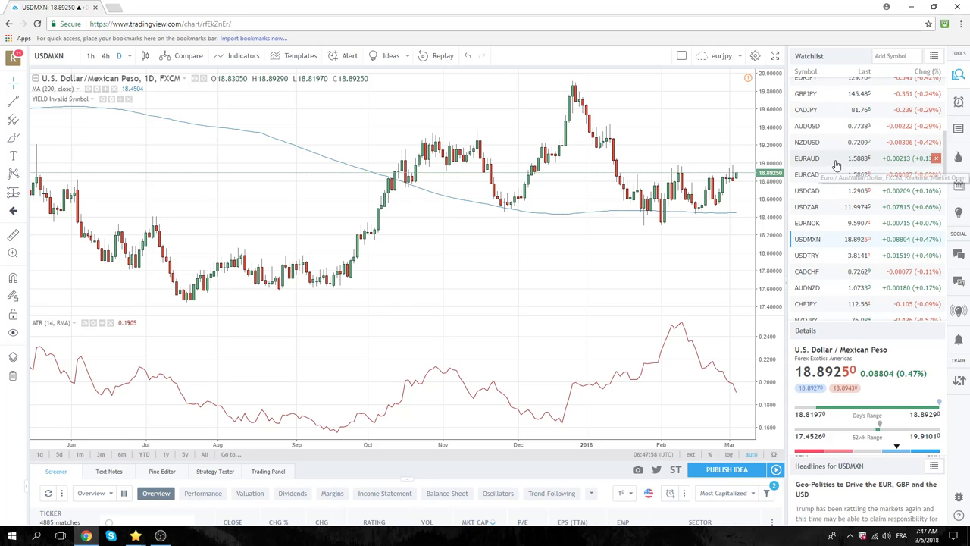
Pick USDZAR in the watchlist to load its daily chart.
{"action": "left_click", "coordinate": [802, 206]}
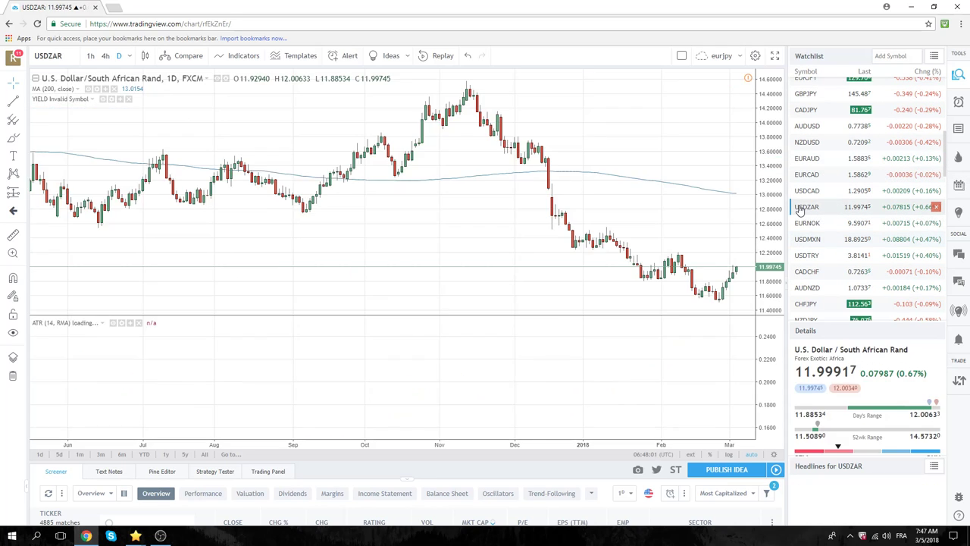